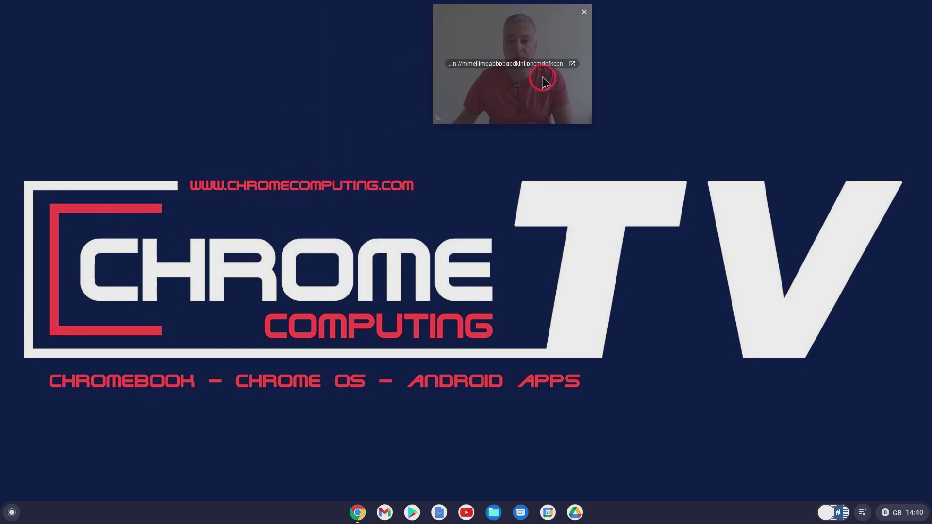
- Launch Discover from the Linux apps folder in the full launcher app grid
left_click_drag(544, 73, 875, 70)
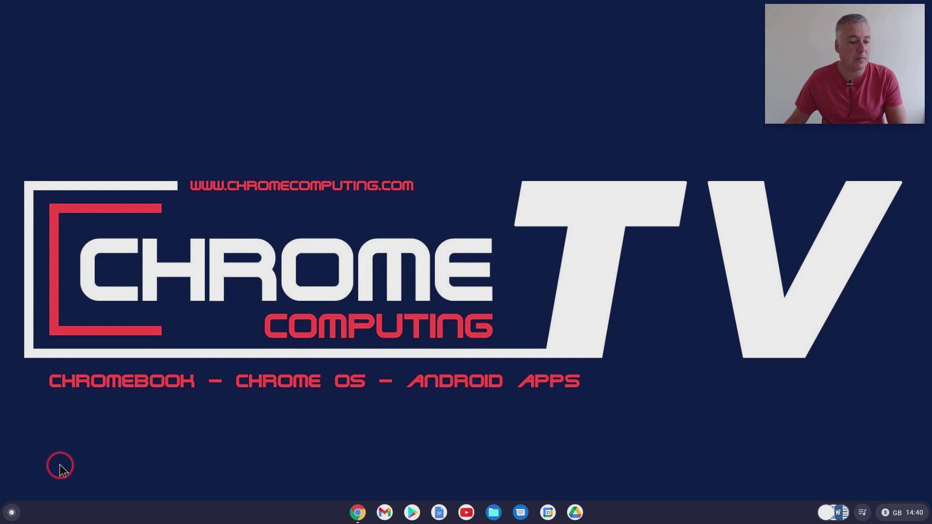
left_click(10, 514)
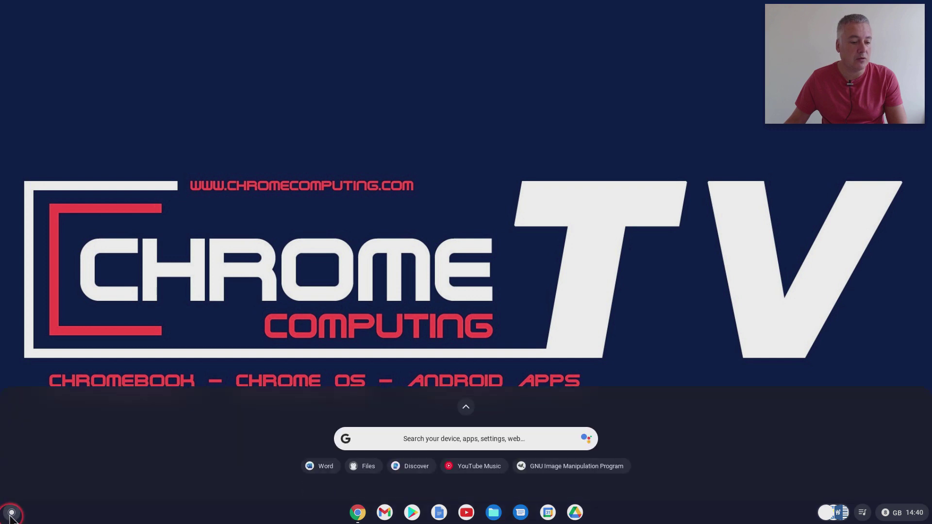
left_click(470, 412)
scroll(516, 204, "down", 10)
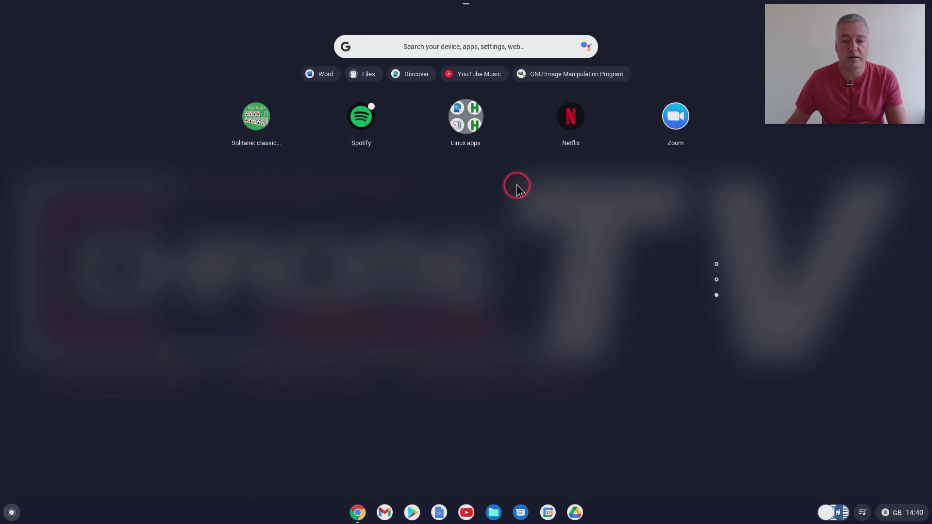
left_click(467, 118)
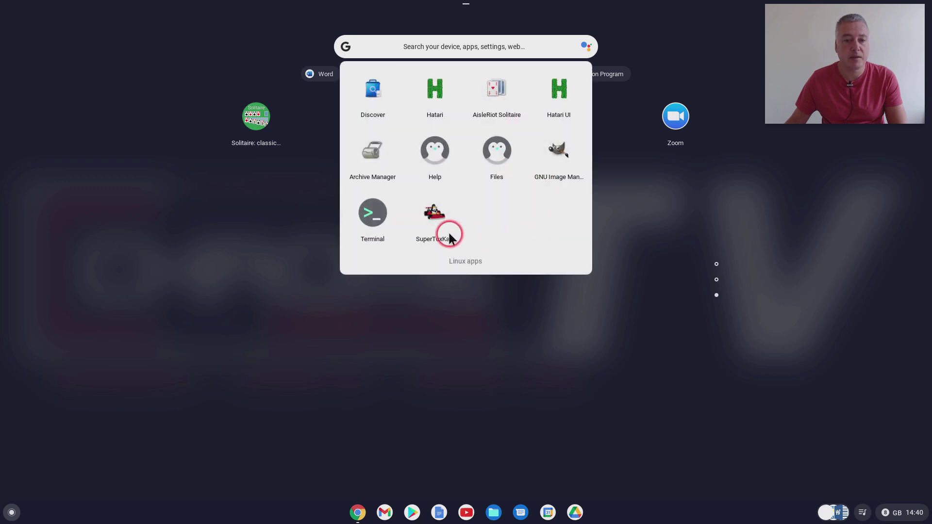
left_click(375, 85)
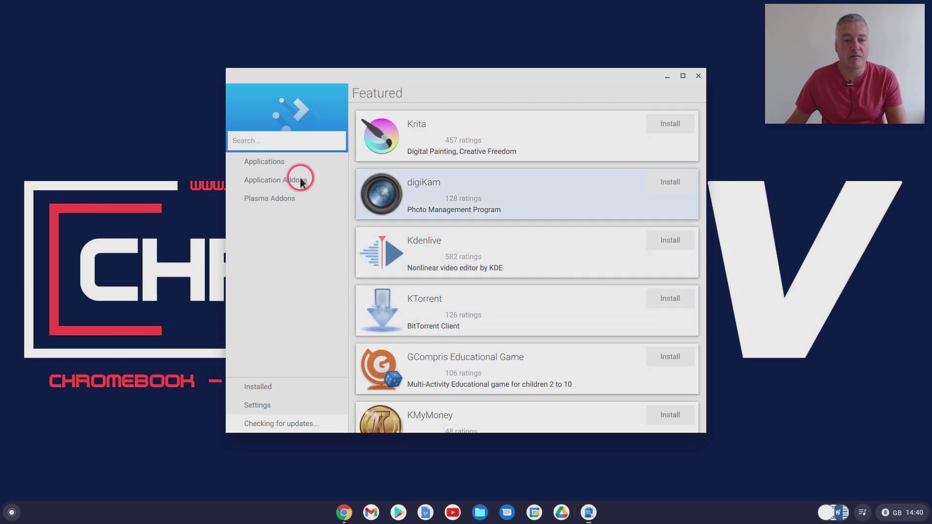
- Search Discover for 'libre' and scroll through the listed LibreOffice apps
left_click(280, 140)
type("l")
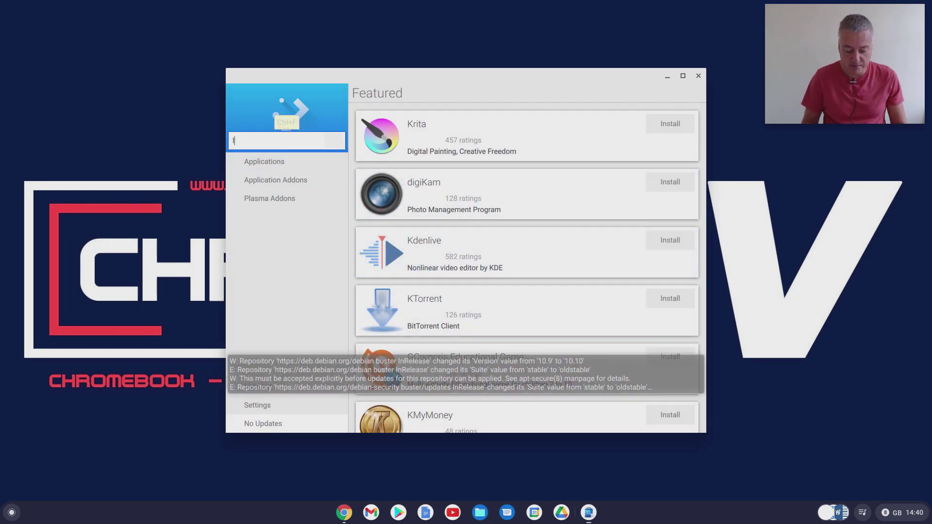
type("ibre")
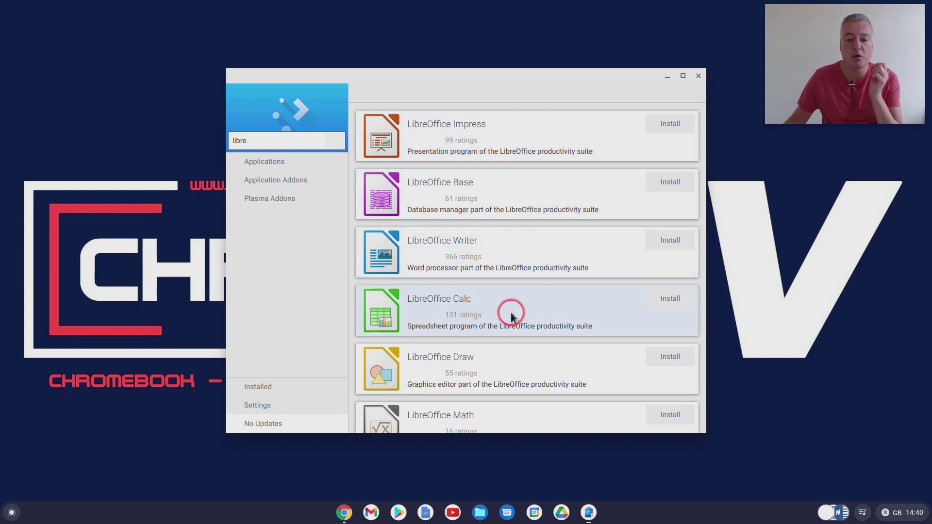
scroll(479, 371, "down", 2)
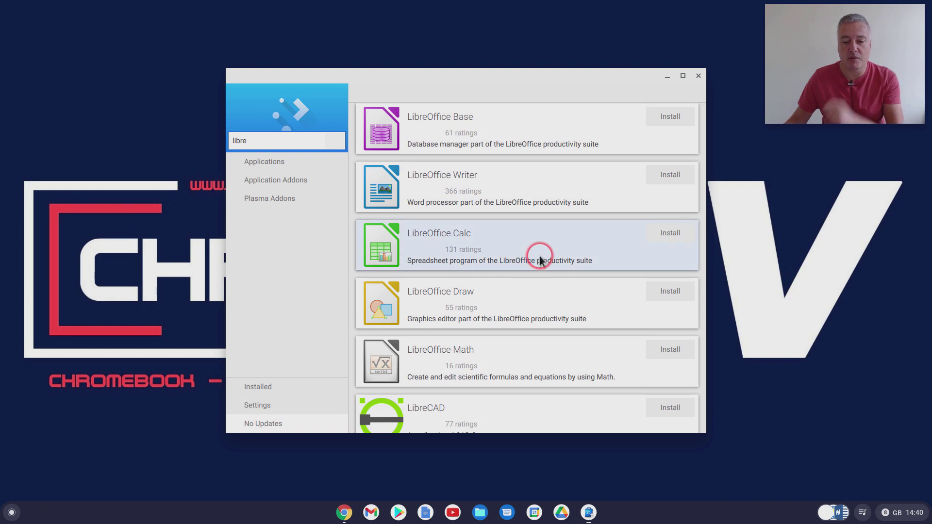
scroll(578, 260, "down", 1)
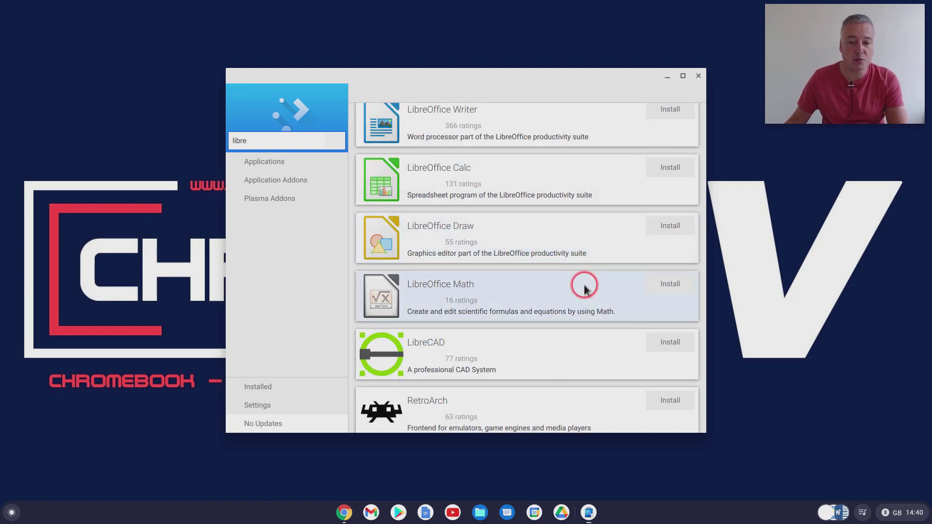
scroll(582, 285, "up", 2)
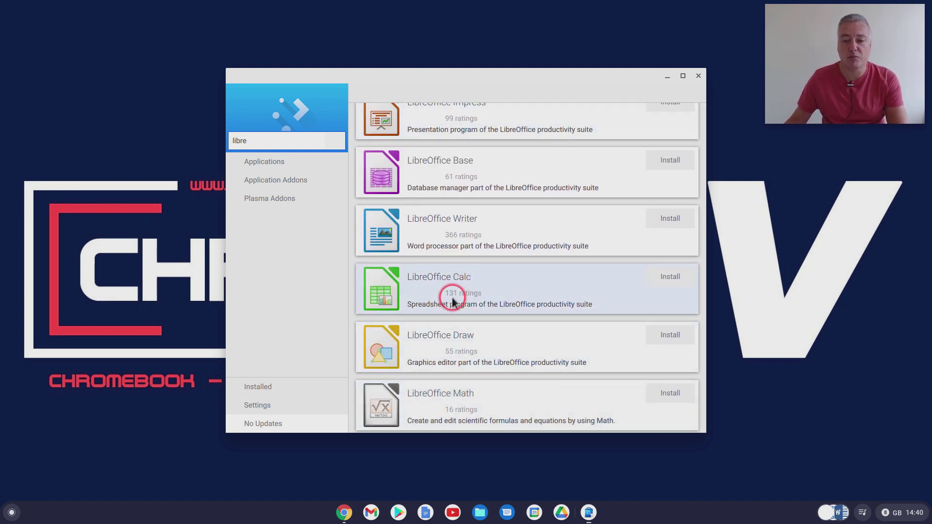
- Install LibreOffice Calc and follow its progress under Tasks until Remove appears
left_click(670, 278)
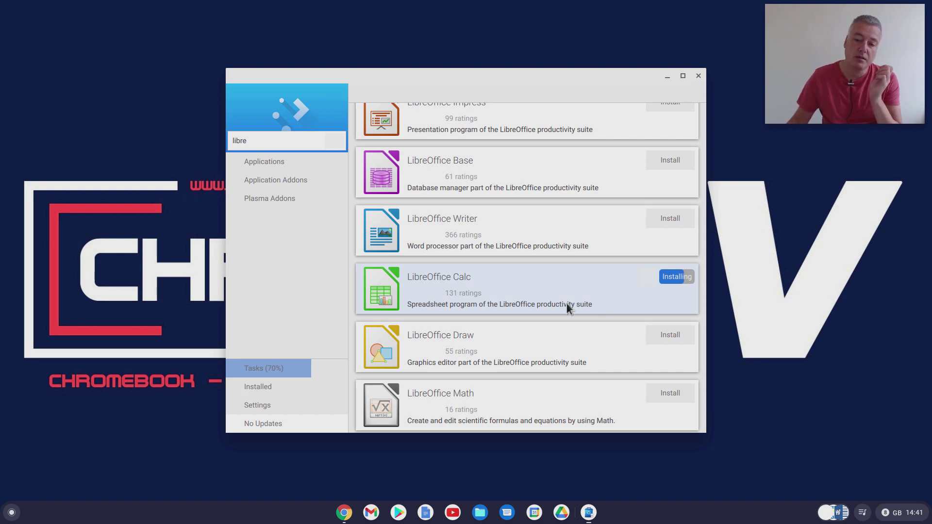
left_click(269, 382)
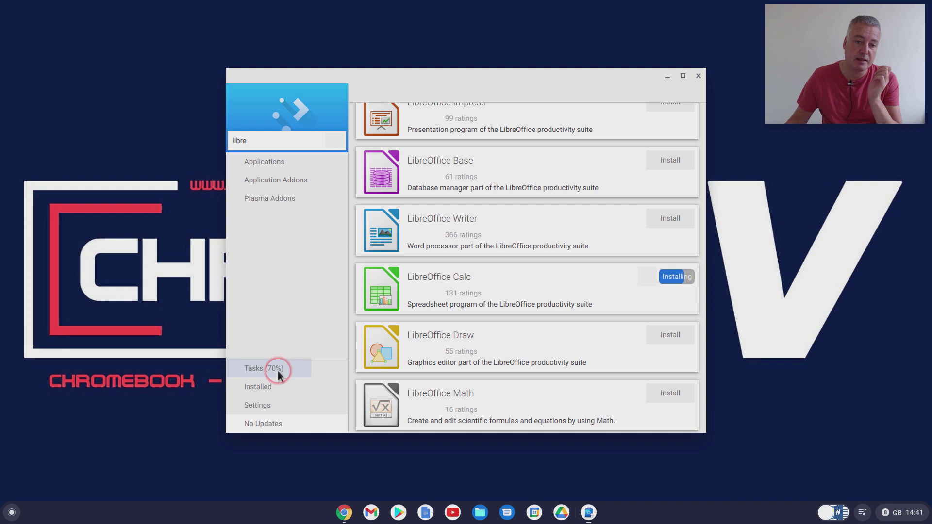
left_click(279, 373)
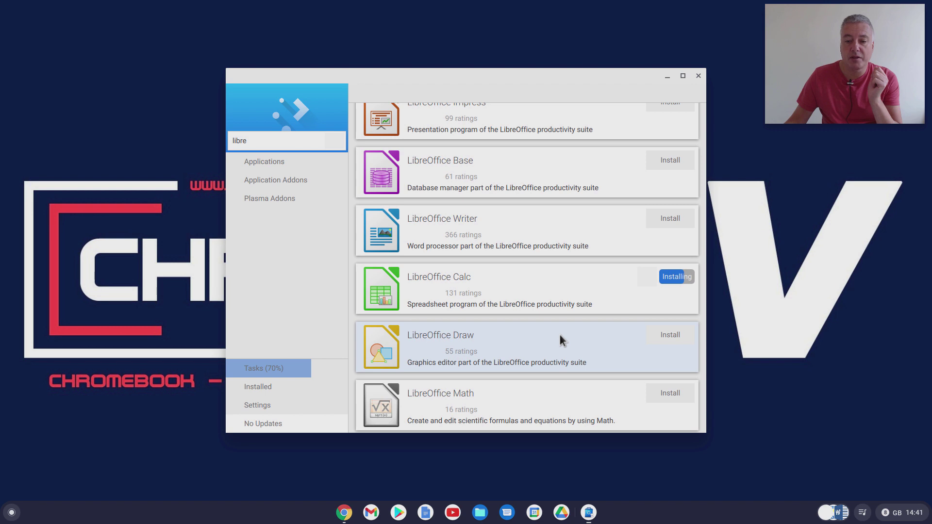
left_click(565, 283)
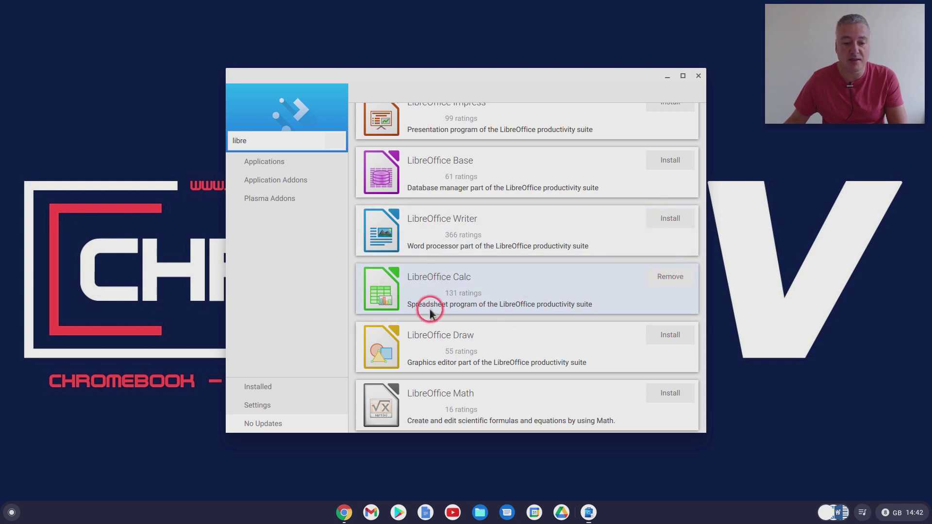
- Close Discover and drag LibreOffice Calc out of the Linux apps folder into the main launcher grid
left_click(699, 76)
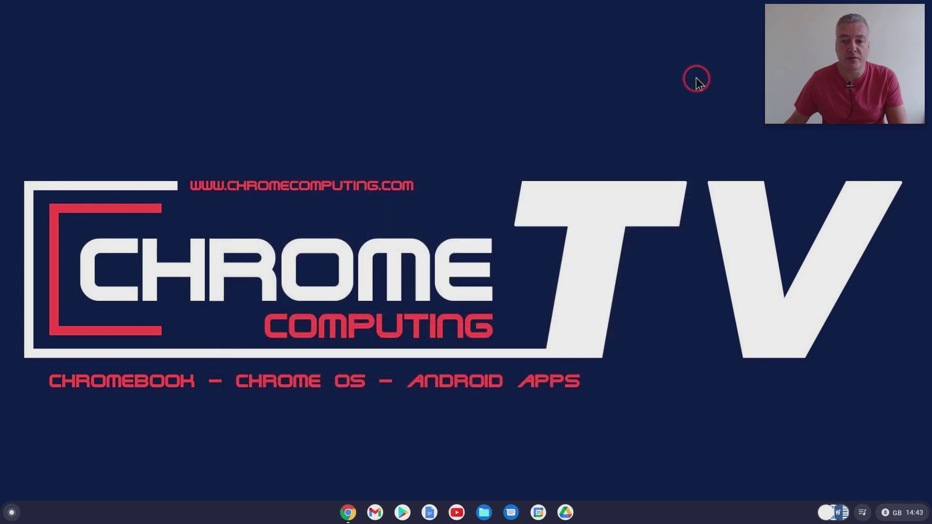
left_click(7, 516)
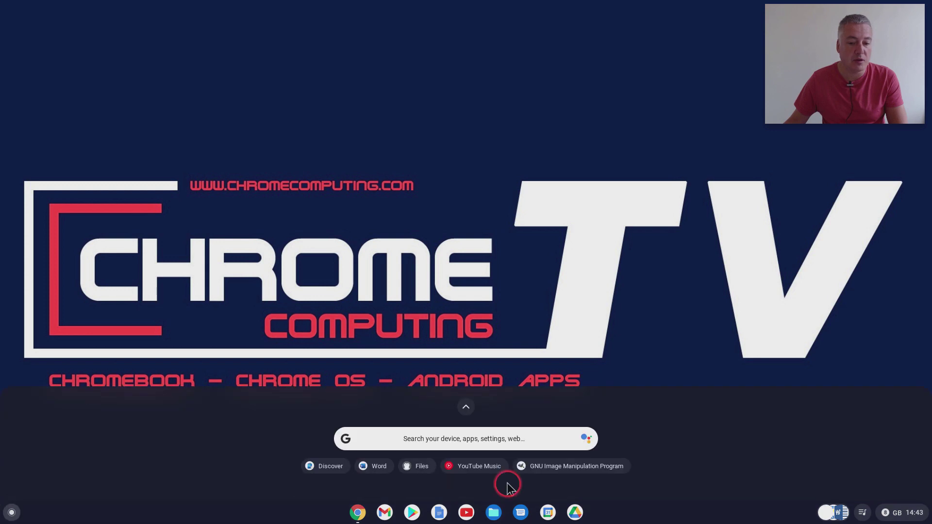
left_click(468, 410)
left_click_drag(468, 411, 475, 293)
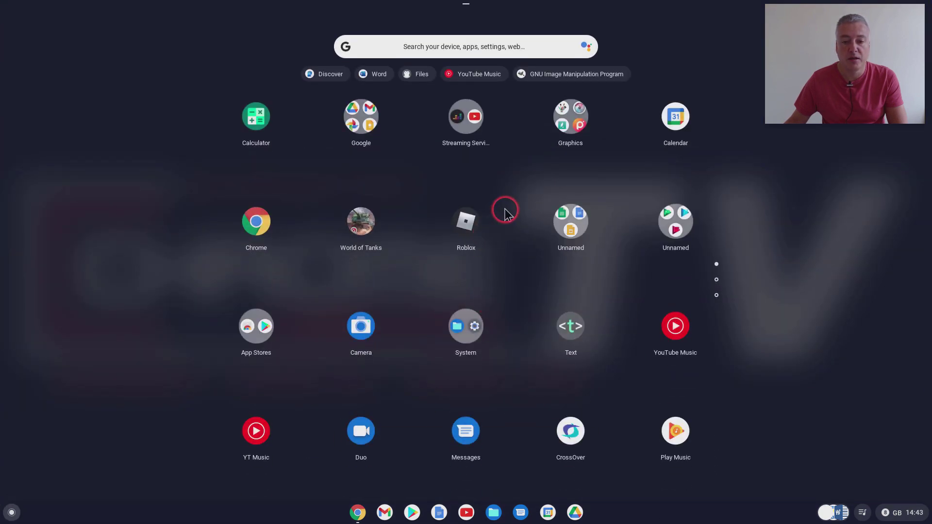
scroll(505, 213, "down", 3)
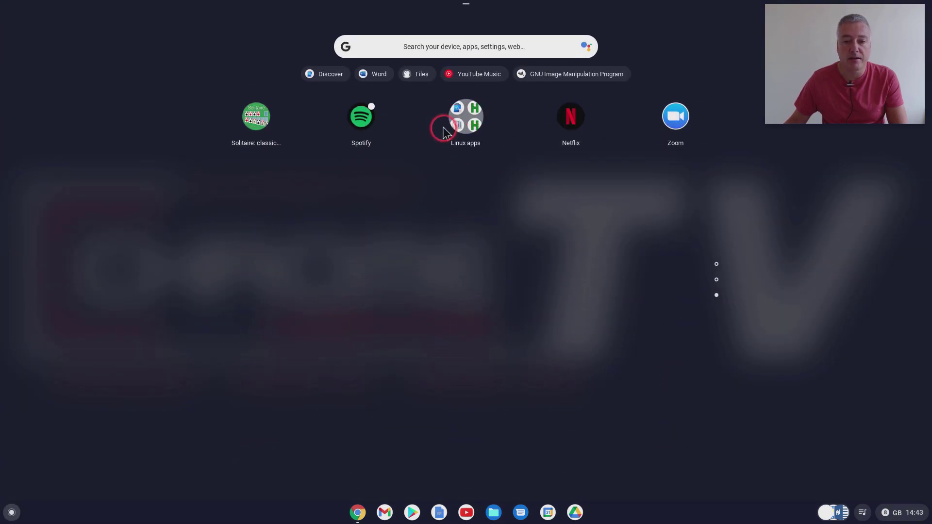
left_click(474, 131)
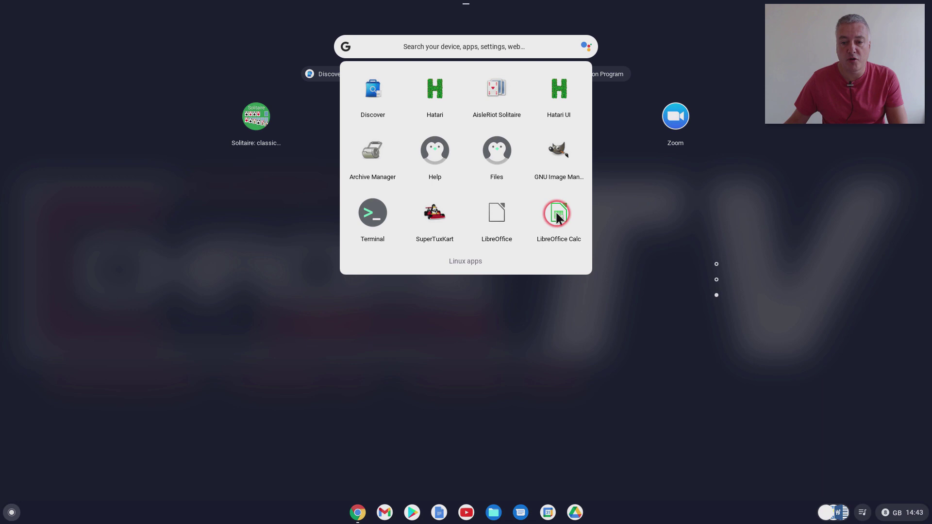
left_click_drag(557, 217, 639, 206)
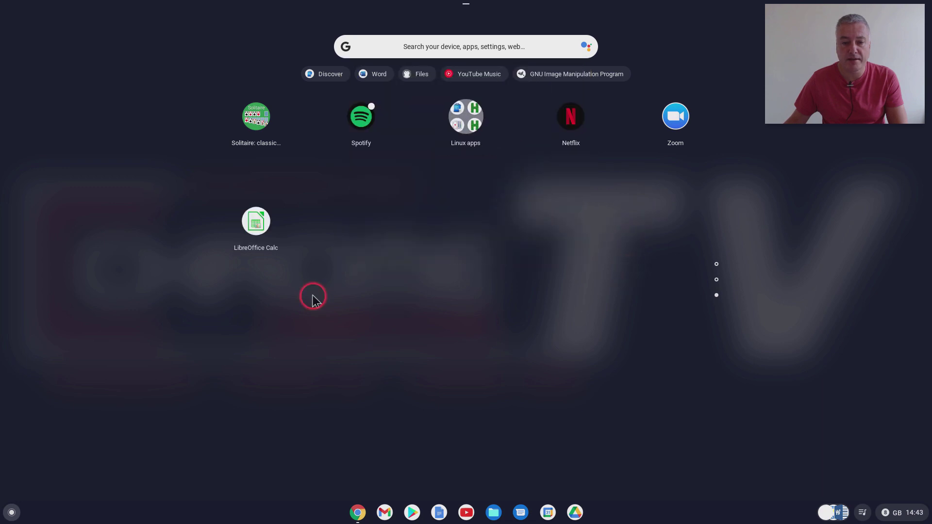
- Pin LibreOffice Calc to the shelf and close the launcher
left_click(473, 124)
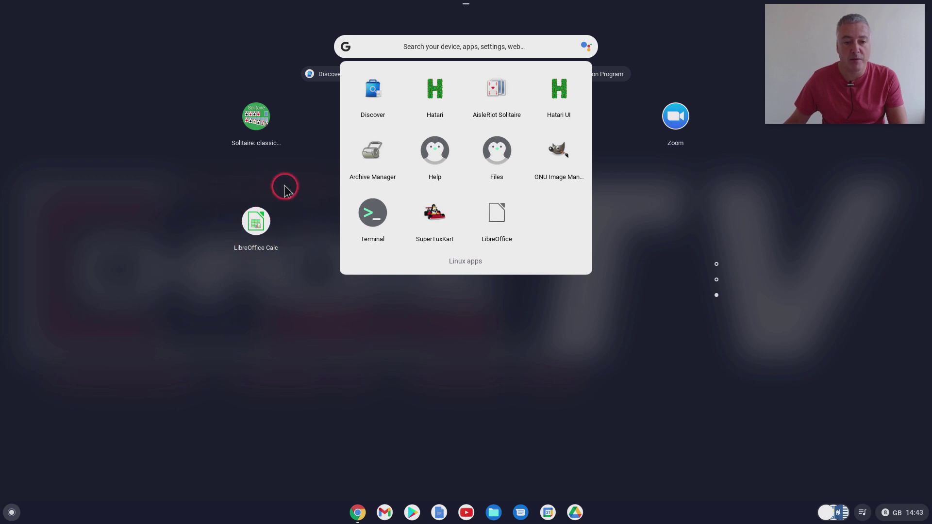
left_click(303, 220)
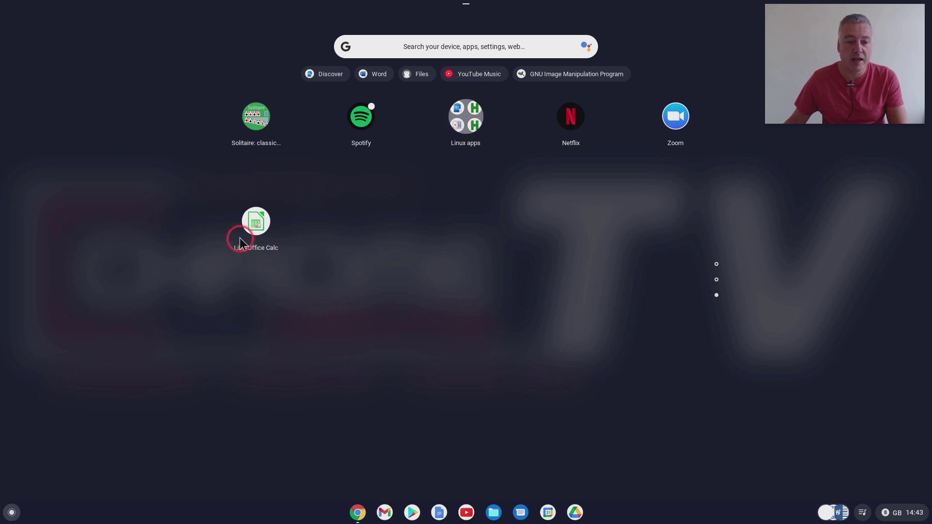
right_click(259, 227)
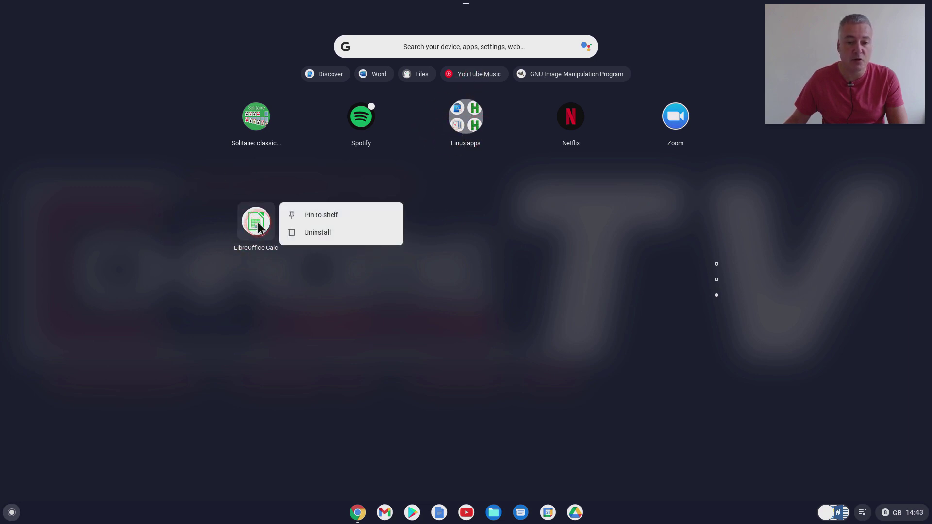
left_click(324, 215)
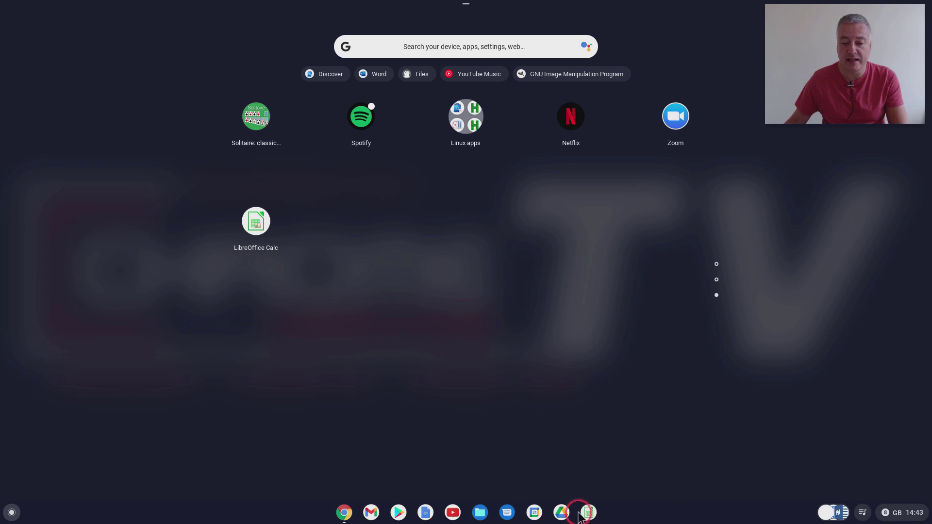
left_click(666, 288)
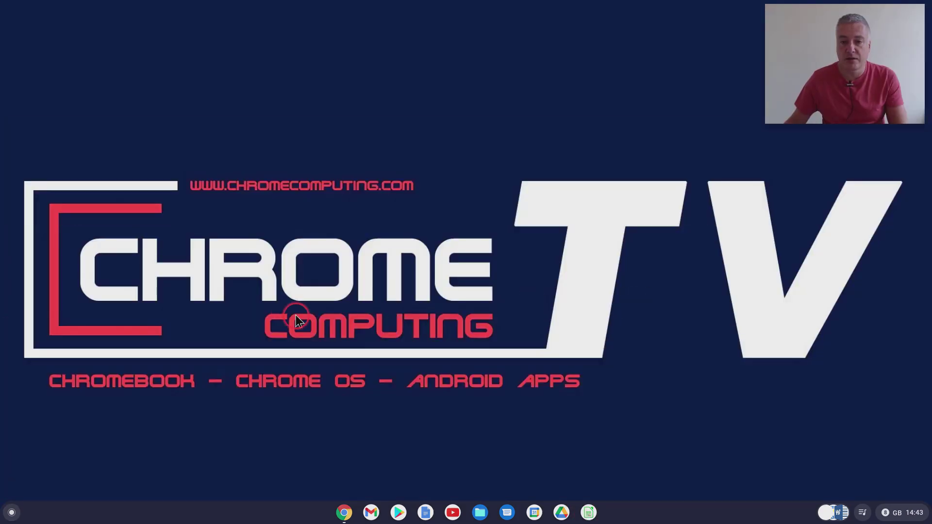
- Launch LibreOffice Calc from the shelf and click cells G14, C4 and C3 in the blank sheet
left_click(589, 514)
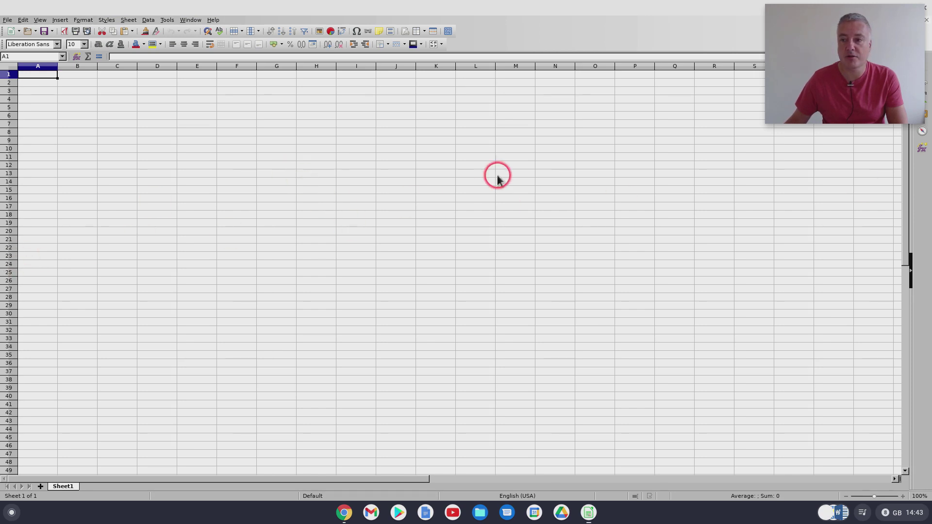
mouse_move(787, 103)
left_click_drag(787, 94, 724, 216)
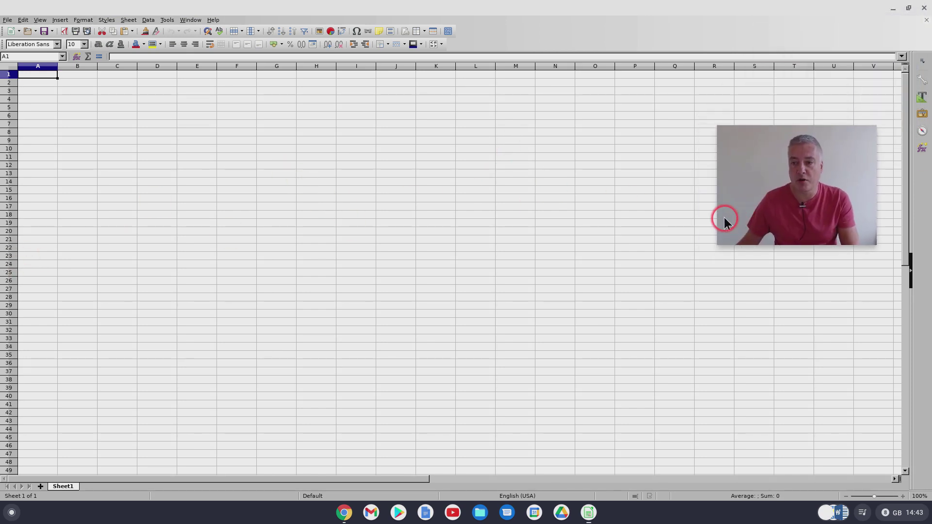
left_click(275, 182)
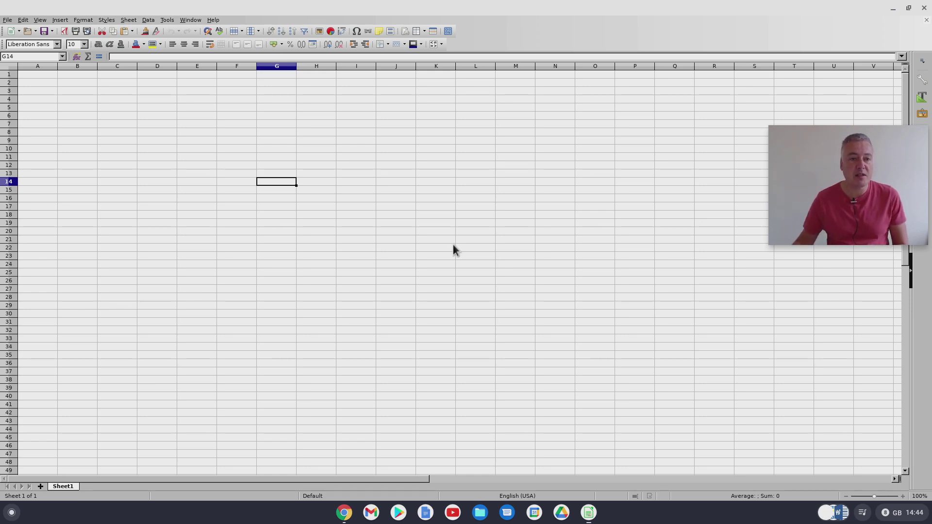
left_click(106, 99)
left_click(111, 92)
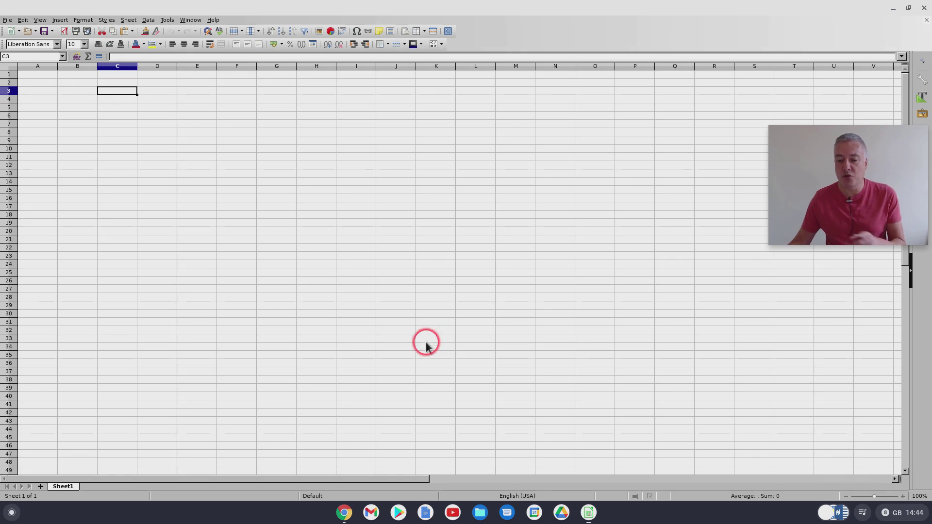
left_click(186, 20)
mouse_move(163, 22)
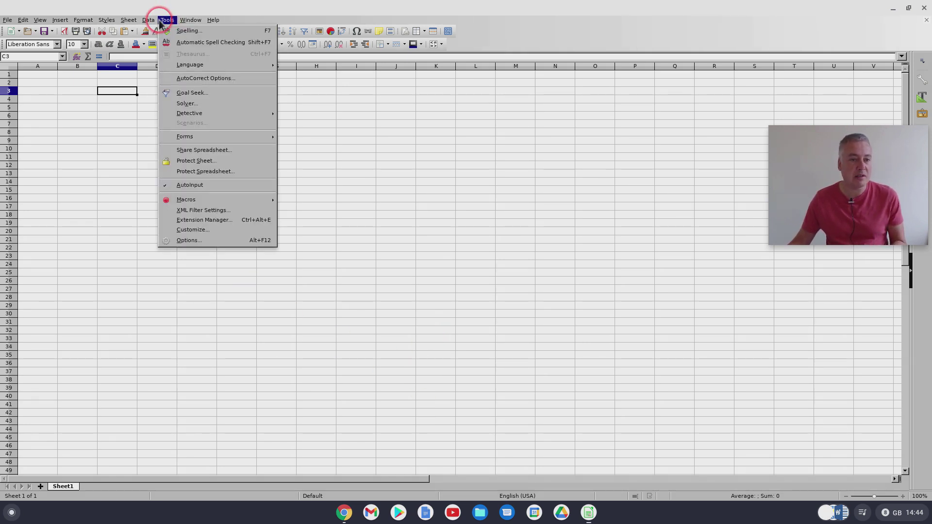
mouse_move(83, 20)
mouse_move(105, 30)
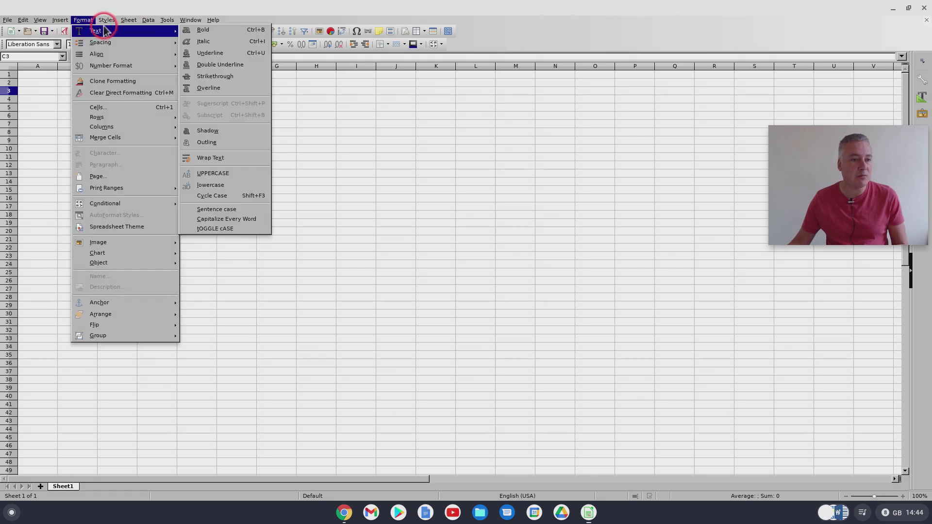
mouse_move(3, 24)
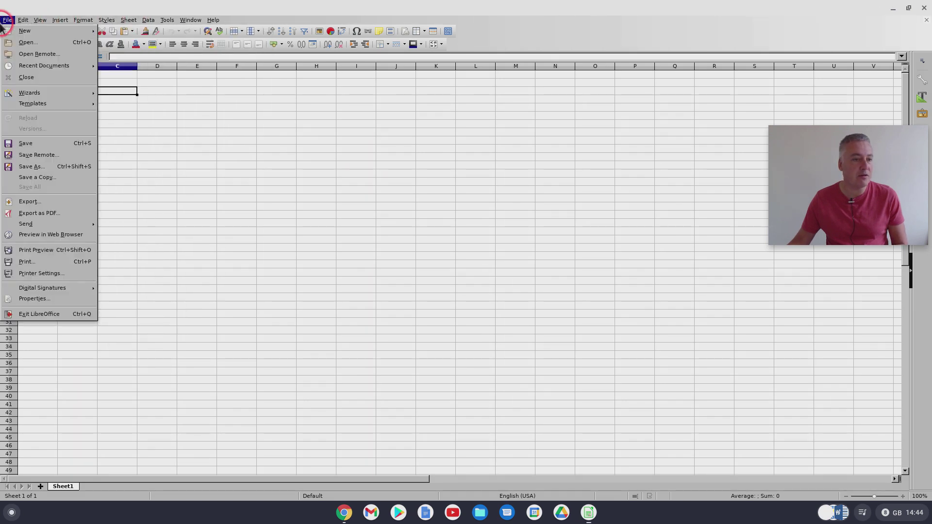
left_click(402, 162)
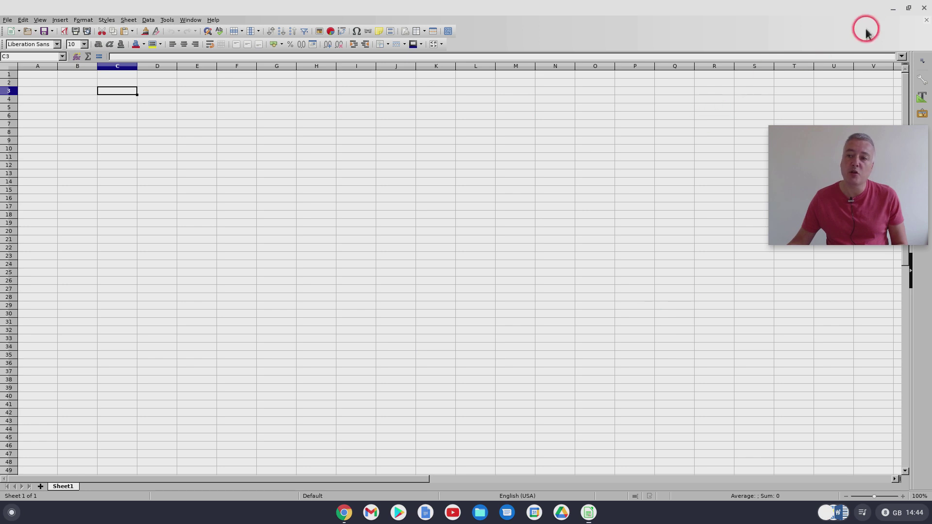
left_click(894, 11)
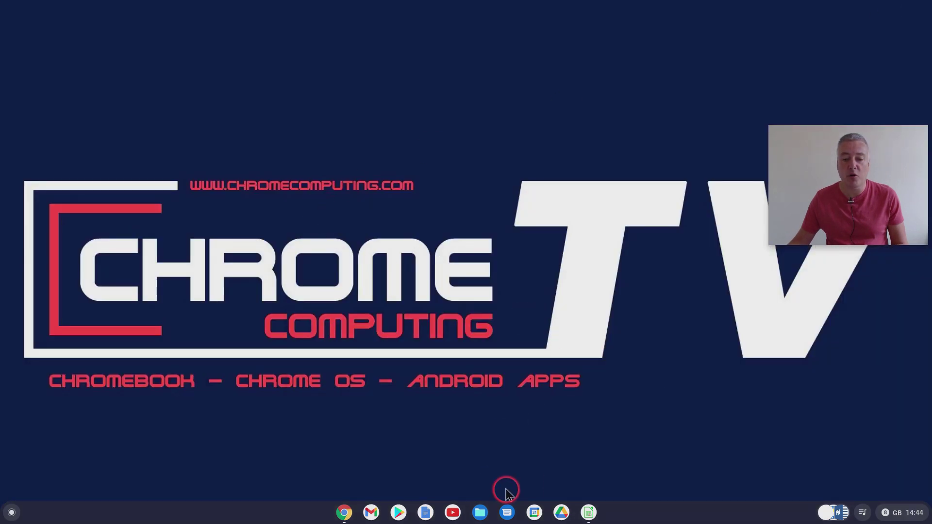
left_click(589, 515)
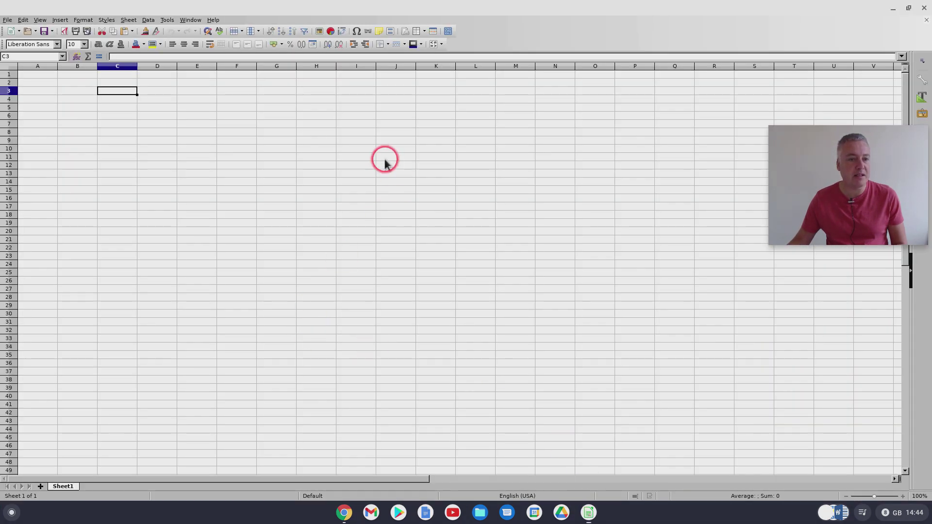
- Reopen Discover from the Linux apps folder and browse its Applications category
left_click(12, 514)
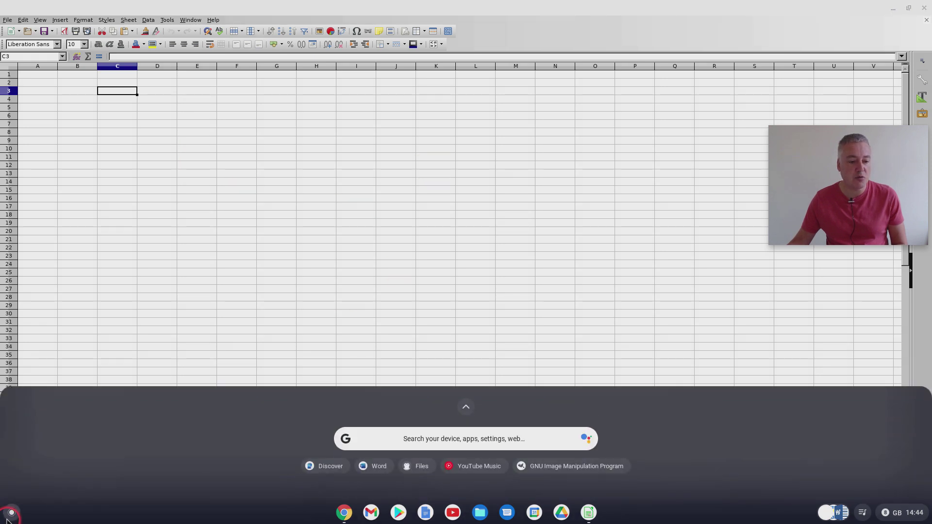
left_click(463, 409)
scroll(519, 256, "down", 2)
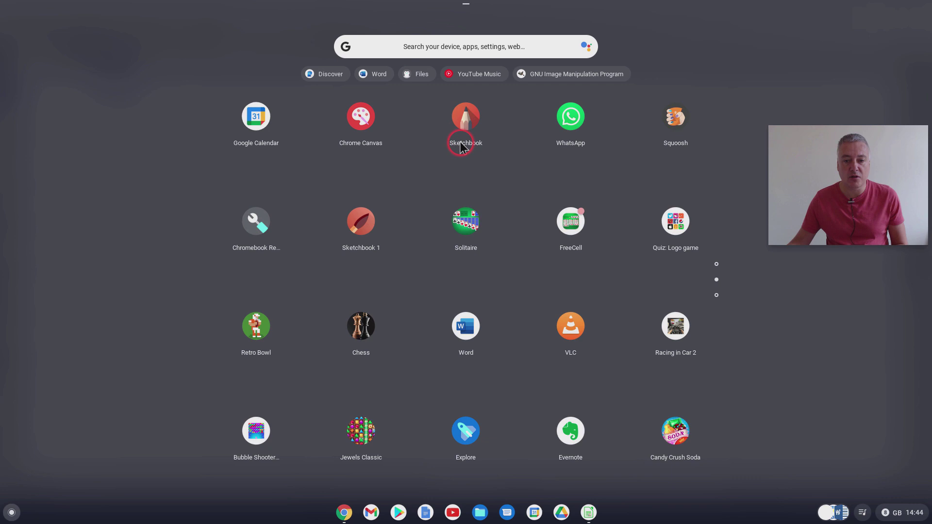
left_click(467, 118)
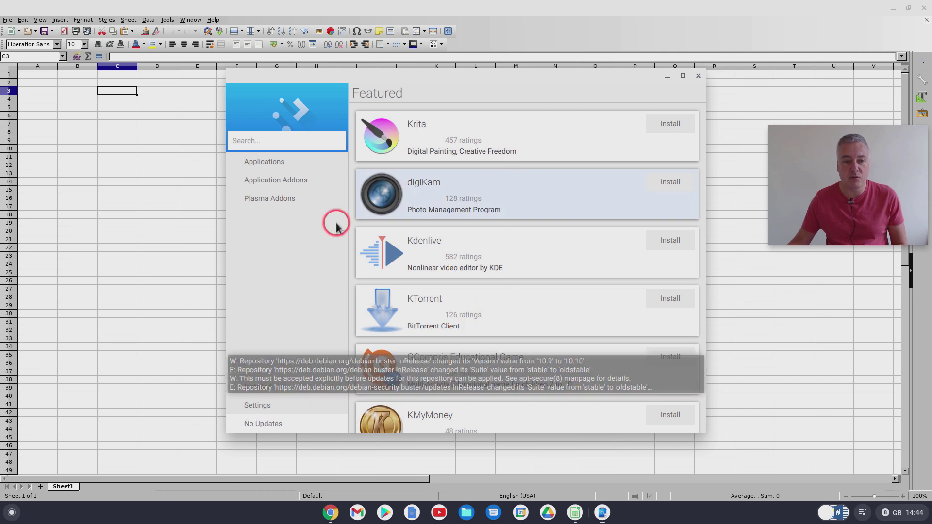
left_click(281, 166)
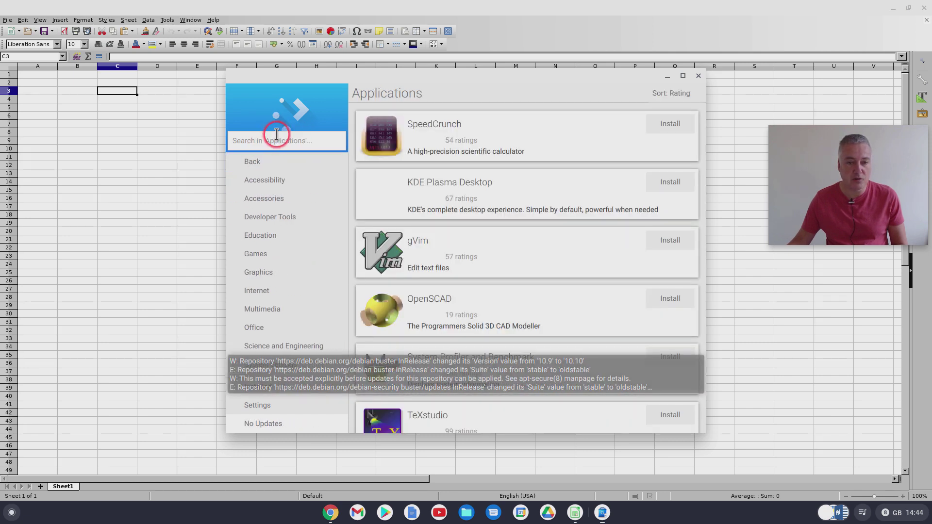
- Search 'libre office' and open the LibreOffice Calc details page showing version 1:6.1.5-3+deb10u7 installed
left_click(272, 143)
type("li")
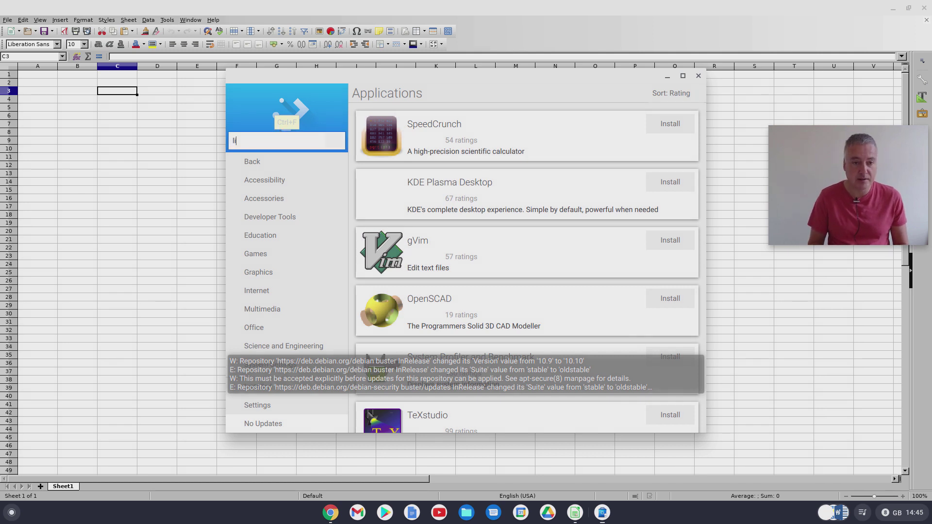
type("bre office")
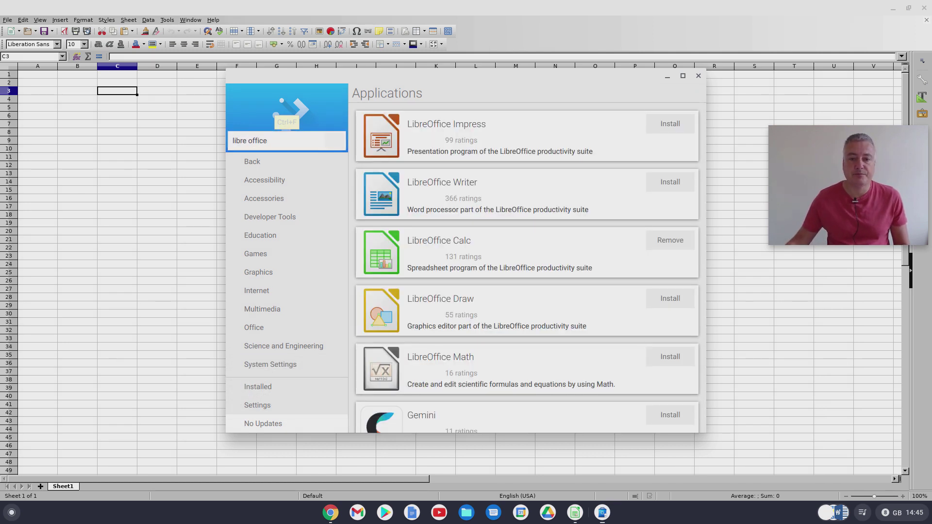
scroll(507, 232, "down", 1)
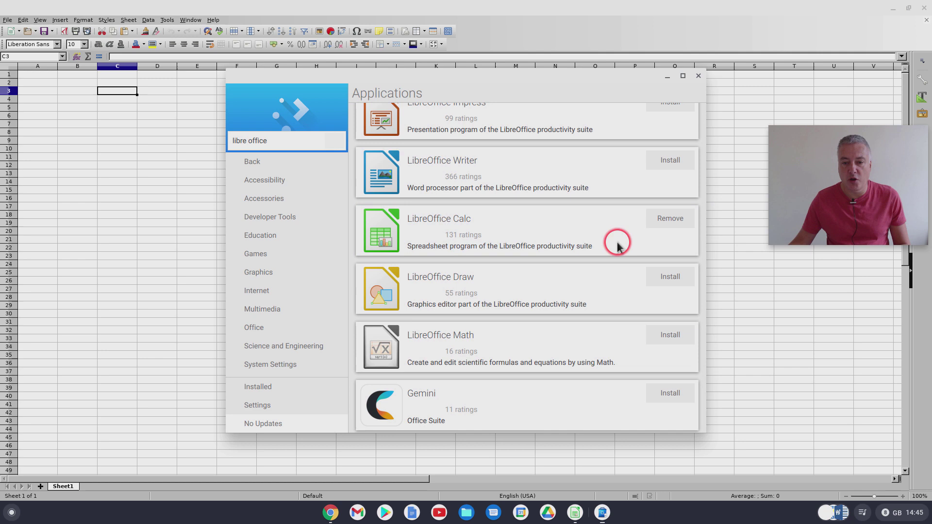
left_click(522, 223)
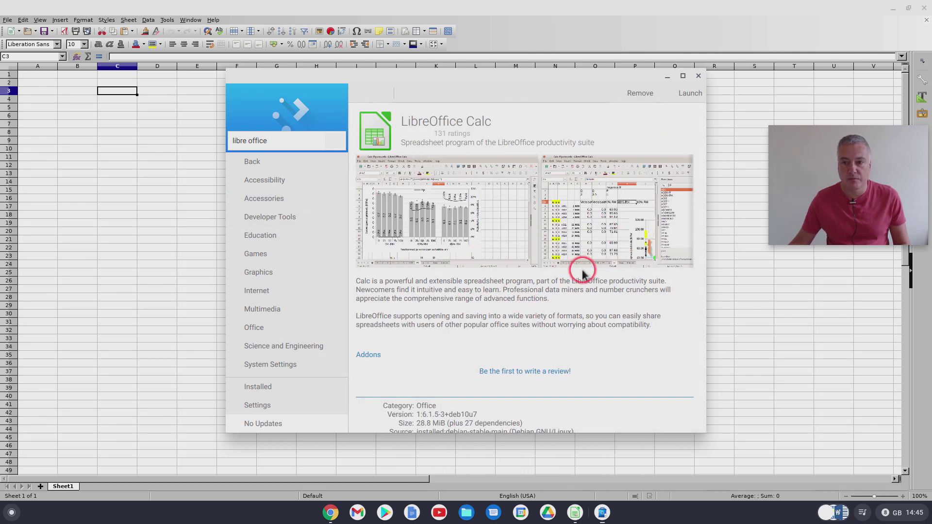
scroll(566, 313, "down", 3)
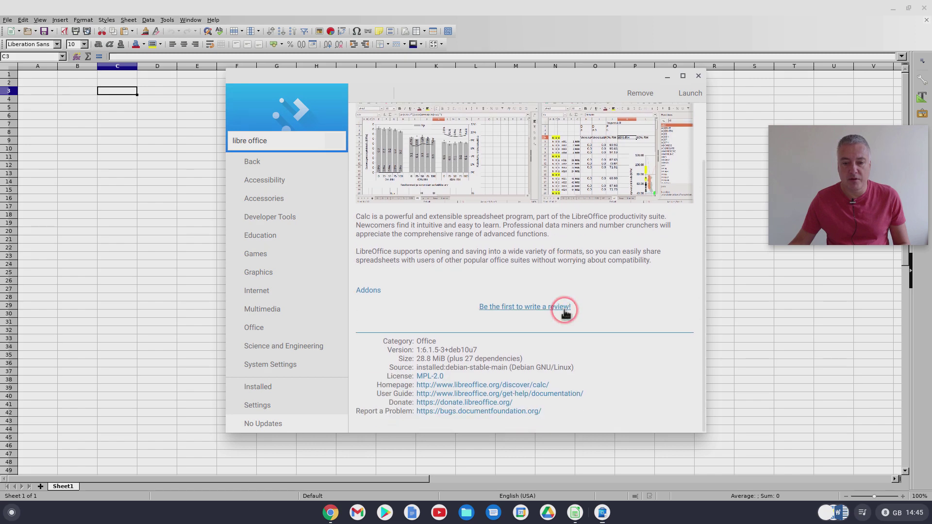
scroll(648, 304, "up", 3)
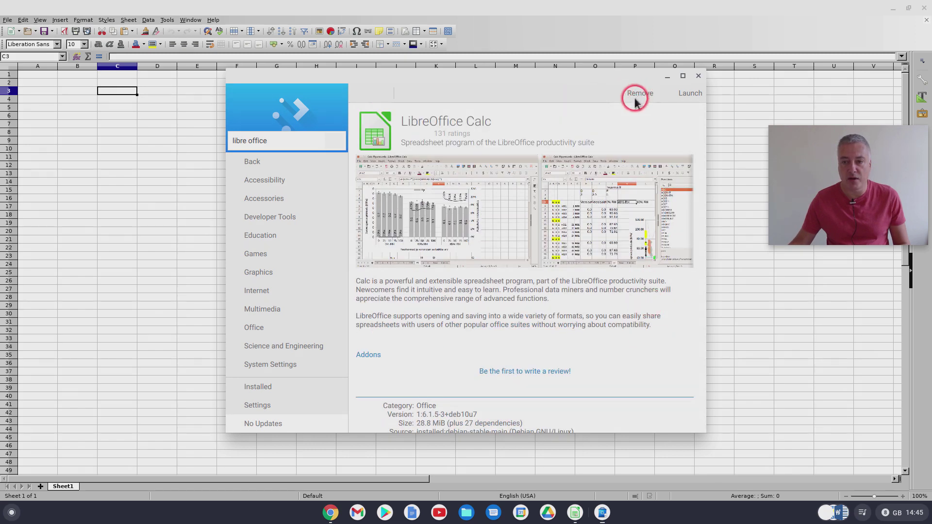
- Close the Discover window, leaving the bare ChromeOS desktop wallpaper visible
left_click(699, 76)
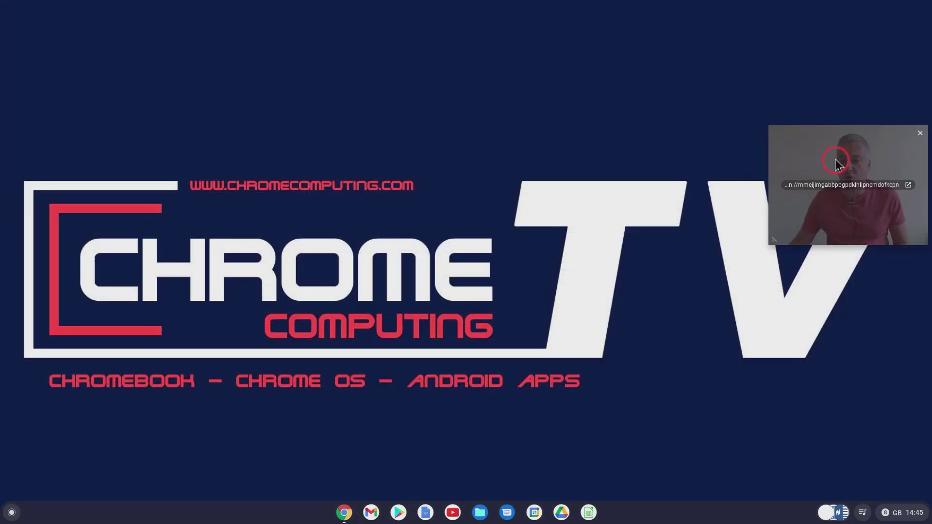
left_click_drag(836, 163, 381, 152)
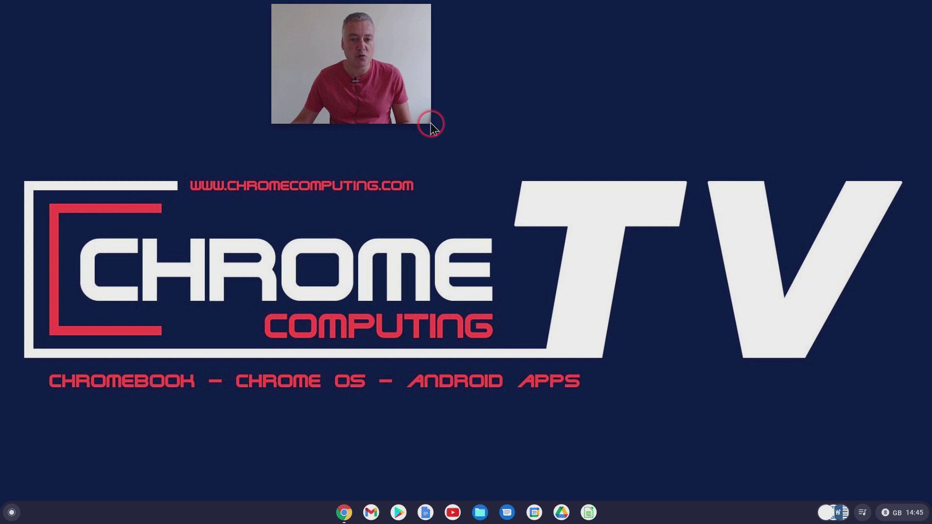
left_click_drag(428, 122, 793, 312)
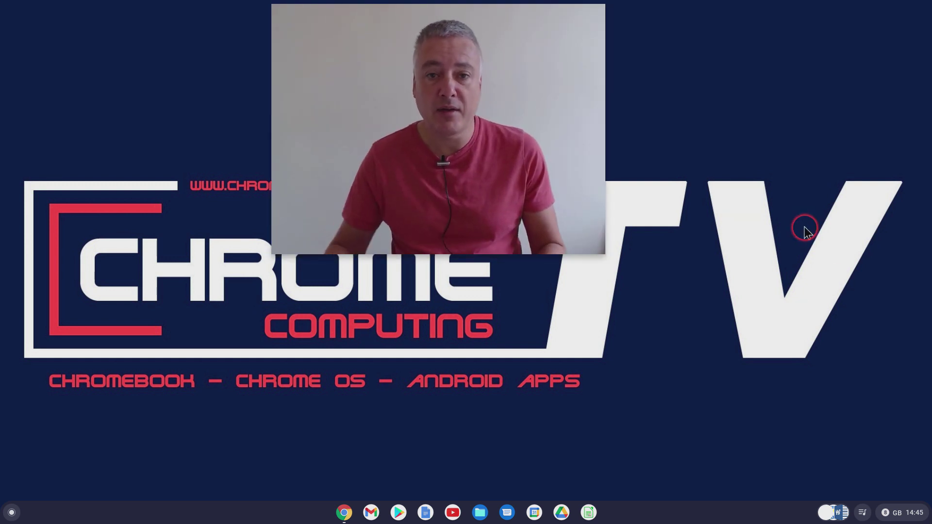